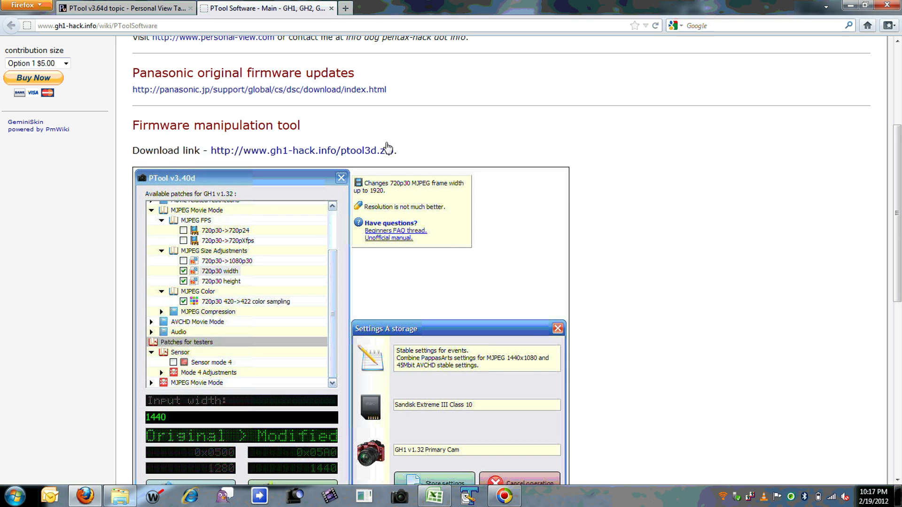
Open the Panasonic original firmware updates link in a new tab and go to the DMC-GH2 firmware update service
{"action": "right_click", "coordinate": [296, 94]}
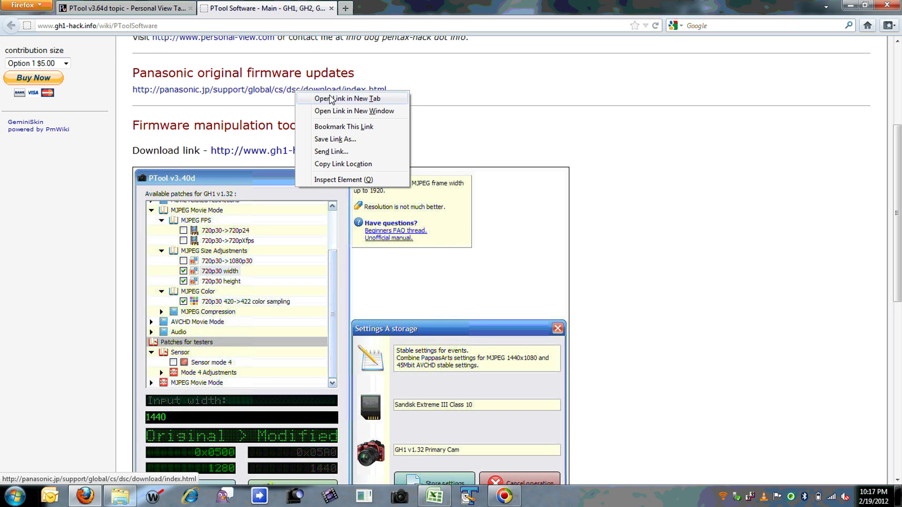
{"action": "left_click", "coordinate": [342, 96]}
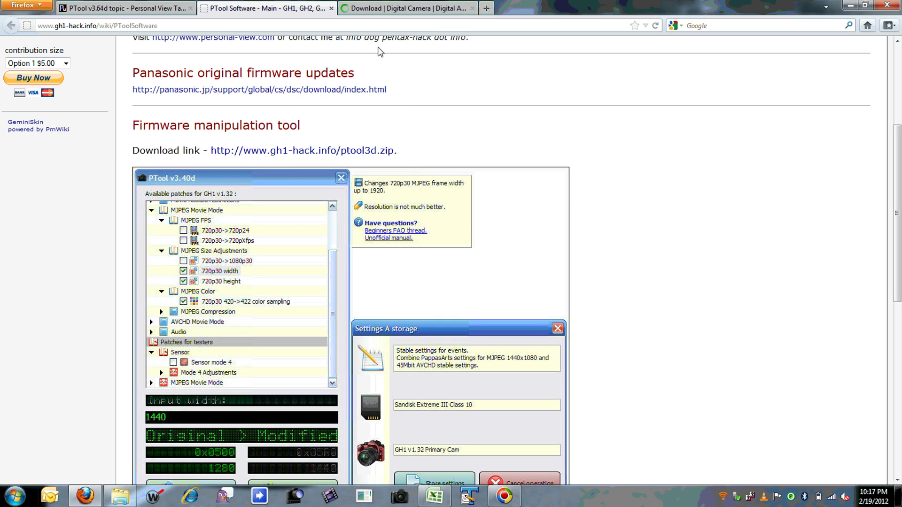
{"action": "left_click", "coordinate": [411, 10]}
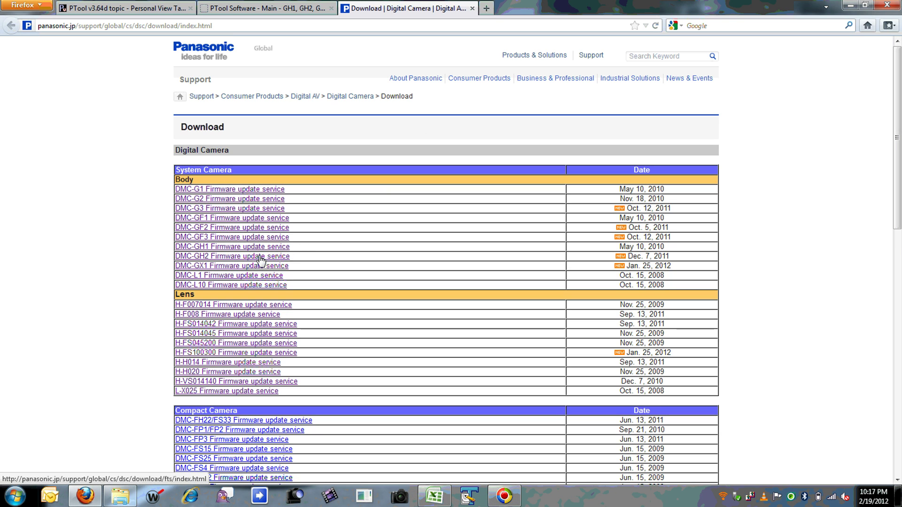
{"action": "left_click", "coordinate": [260, 256]}
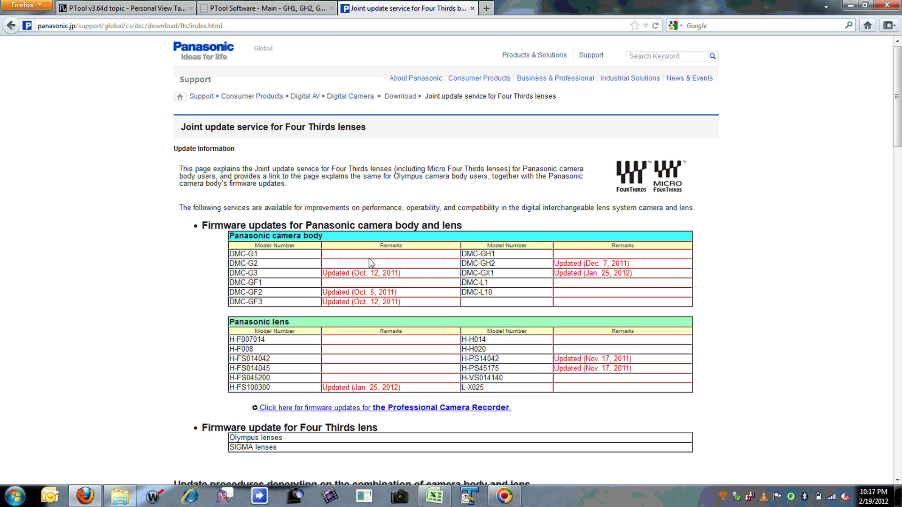
Accept the license agreement on the joint update service page to reach the firmware download list
{"action": "scroll", "coordinate": [428, 267], "scroll_direction": "down", "scroll_amount": 5}
{"action": "scroll", "coordinate": [431, 267], "scroll_direction": "down", "scroll_amount": 6}
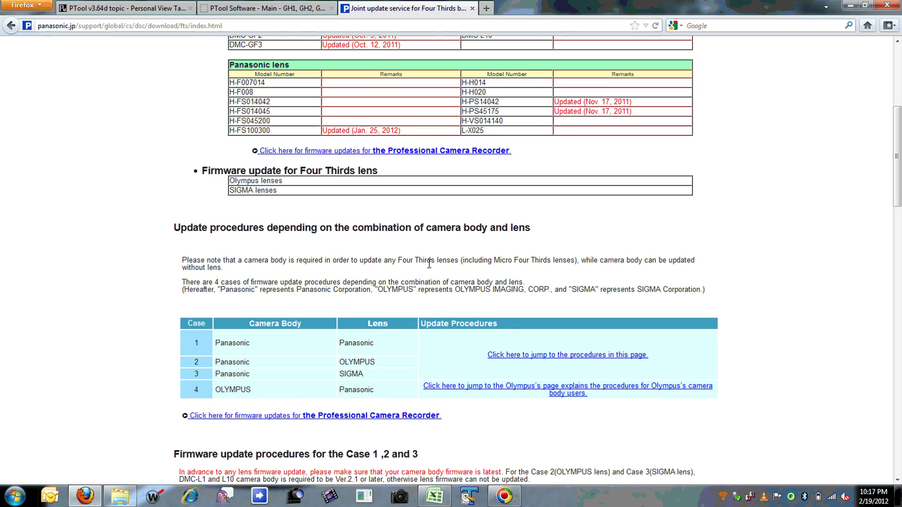
{"action": "scroll", "coordinate": [429, 264], "scroll_direction": "down", "scroll_amount": 2}
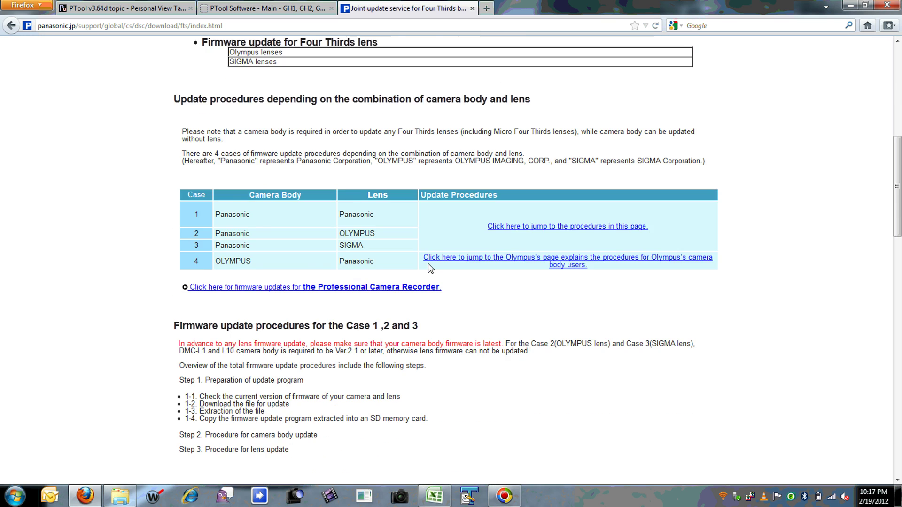
{"action": "scroll", "coordinate": [429, 268], "scroll_direction": "down", "scroll_amount": 20}
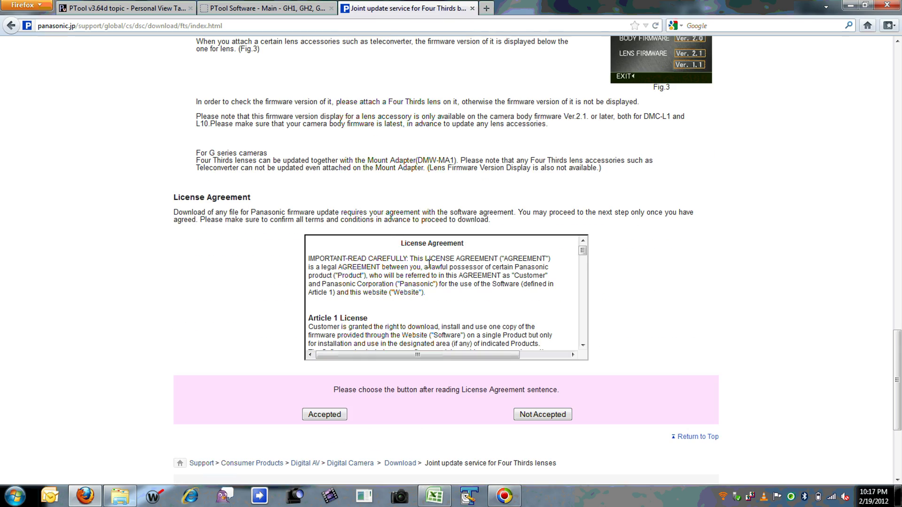
{"action": "left_click", "coordinate": [332, 418]}
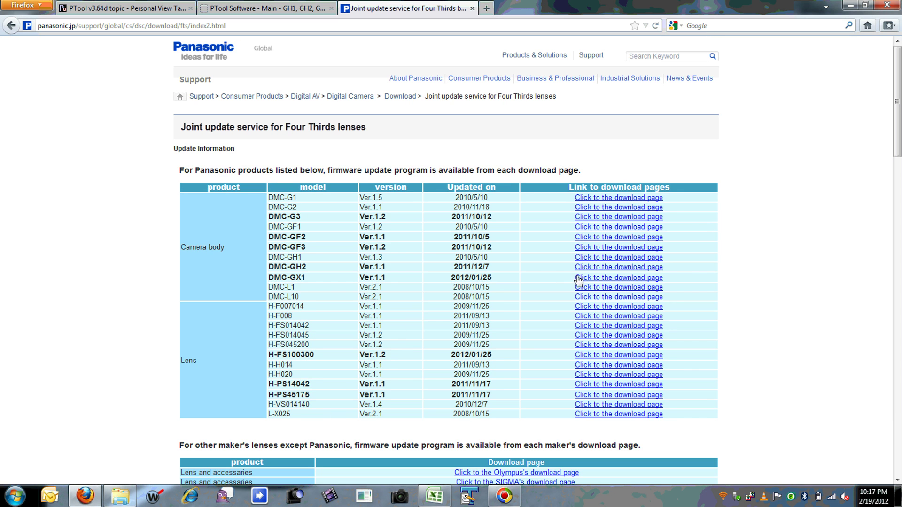
Open the DMC-GH2 download page and find its Windows and Macintosh download options
{"action": "left_click", "coordinate": [616, 268]}
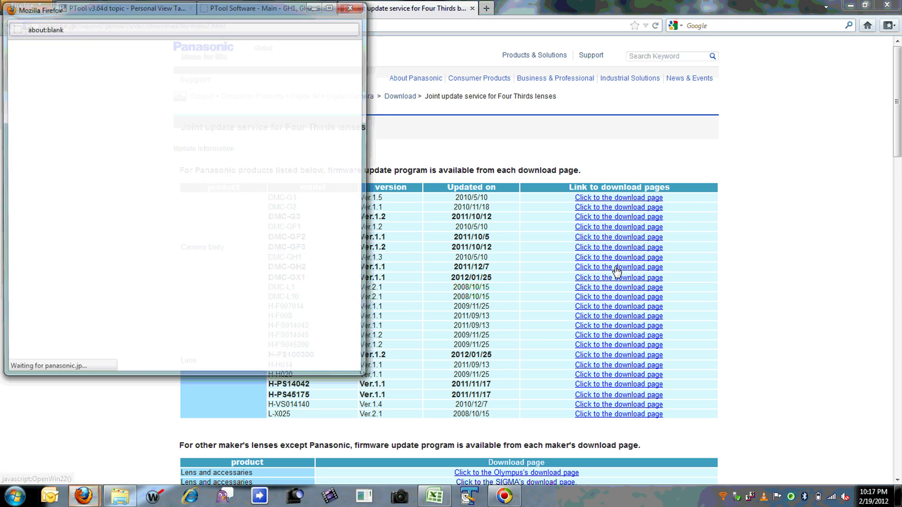
{"action": "scroll", "coordinate": [250, 192], "scroll_direction": "down", "scroll_amount": 5}
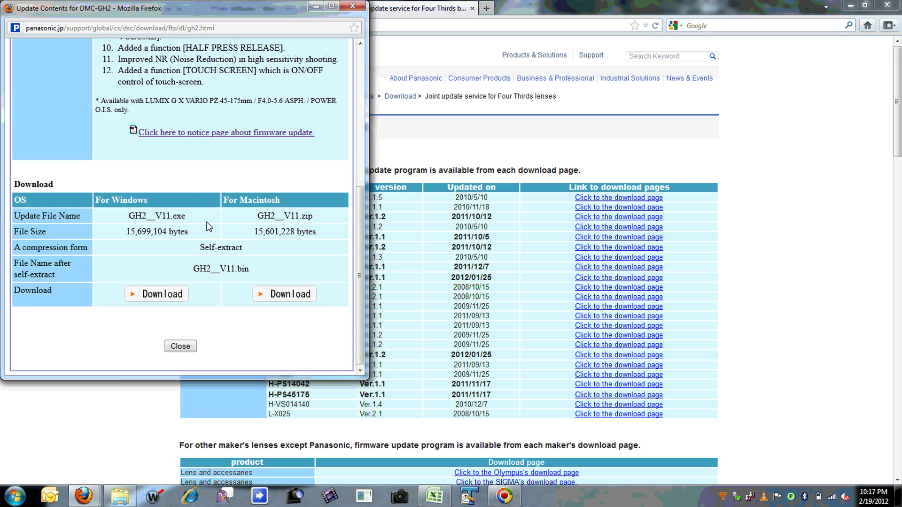
{"action": "left_click_drag", "start_coordinate": [159, 202], "coordinate": [97, 199]}
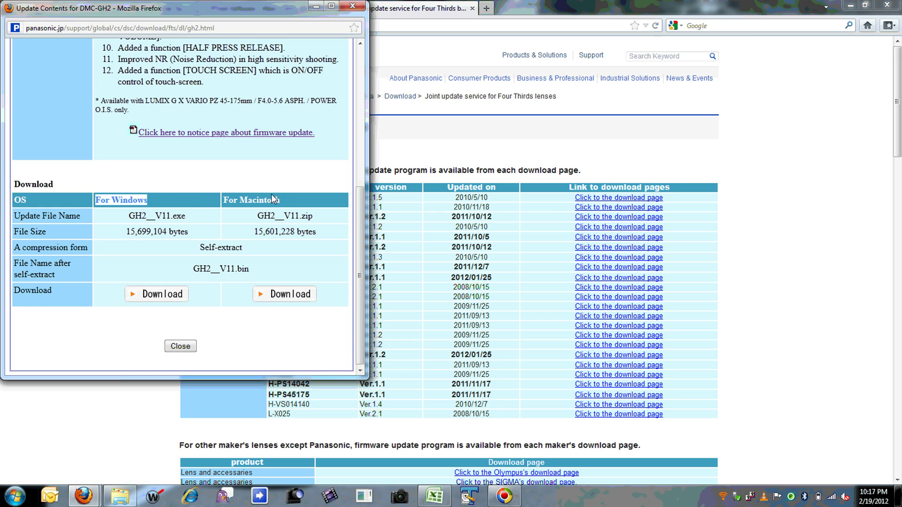
{"action": "left_click_drag", "start_coordinate": [283, 196], "coordinate": [222, 195]}
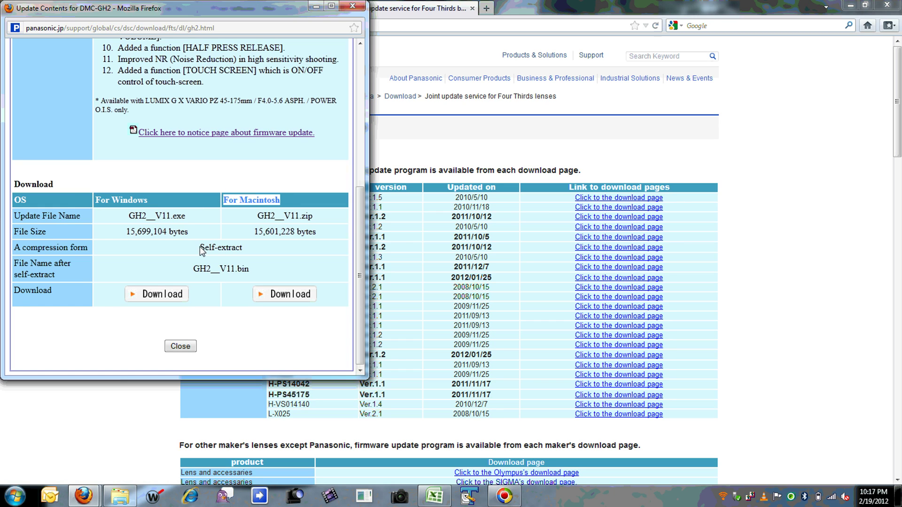
Download the Windows firmware file GH2__V11.exe into the GH2 Tutorial folder and close the Panasonic pages
{"action": "left_click", "coordinate": [163, 295]}
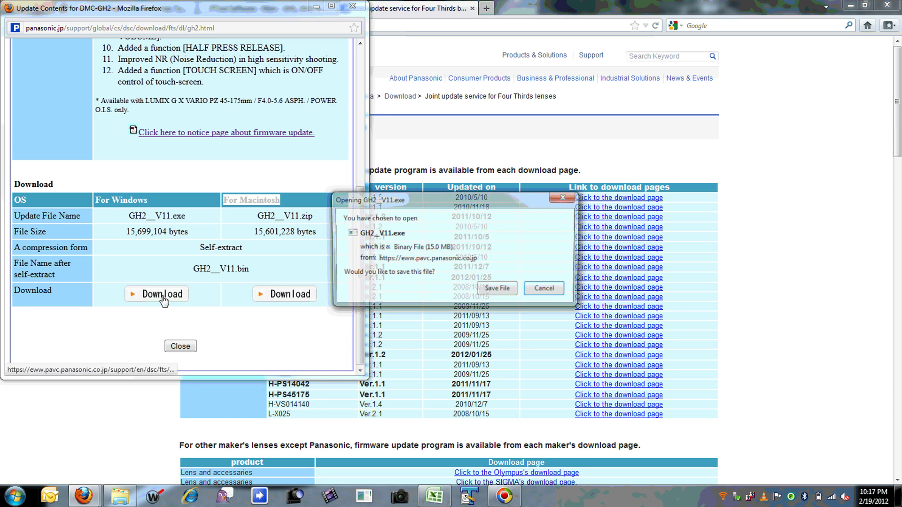
{"action": "left_click", "coordinate": [489, 290]}
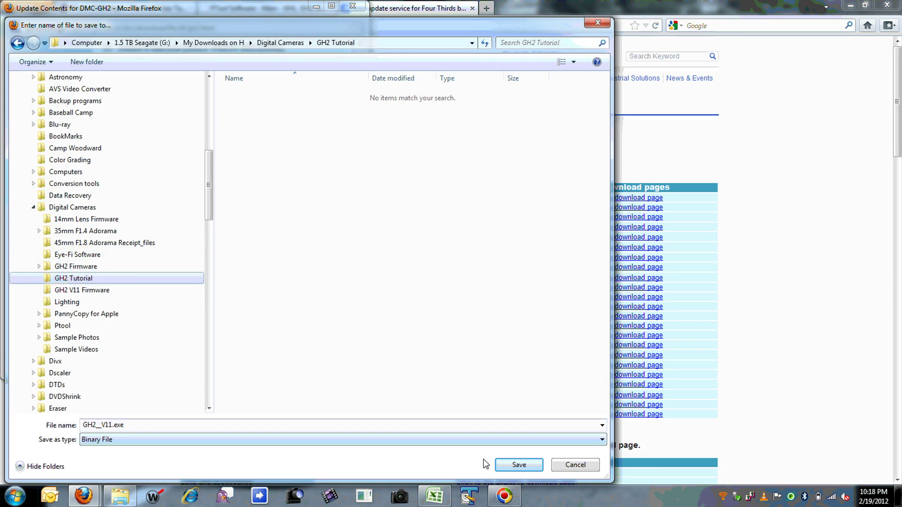
{"action": "left_click", "coordinate": [514, 461]}
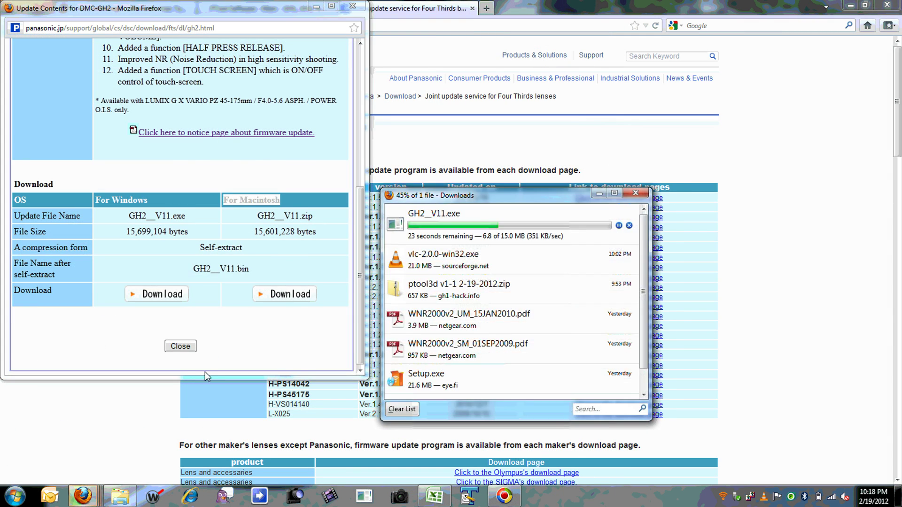
{"action": "left_click", "coordinate": [181, 346]}
{"action": "left_click", "coordinate": [472, 8]}
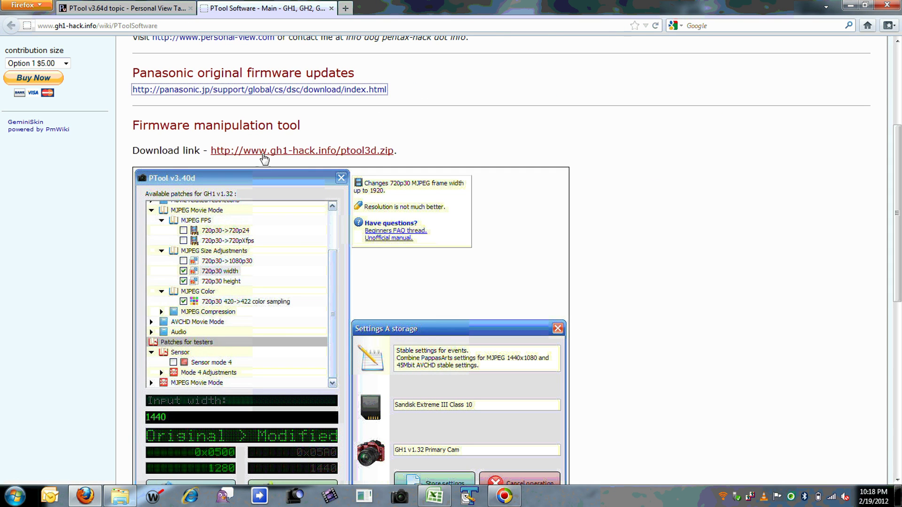
Download the firmware manipulation tool ptool3d.zip into the GH2 Tutorial folder and dismiss the downloads list
{"action": "left_click", "coordinate": [308, 151]}
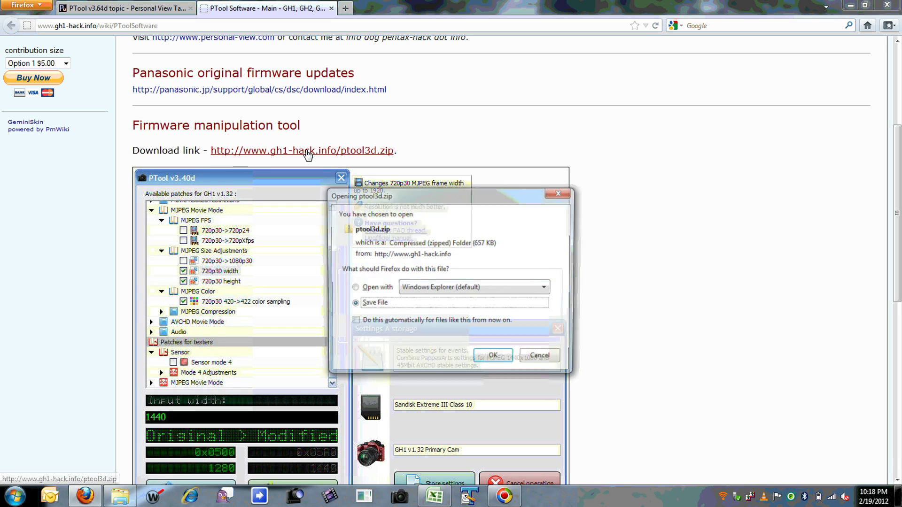
{"action": "left_click", "coordinate": [494, 358]}
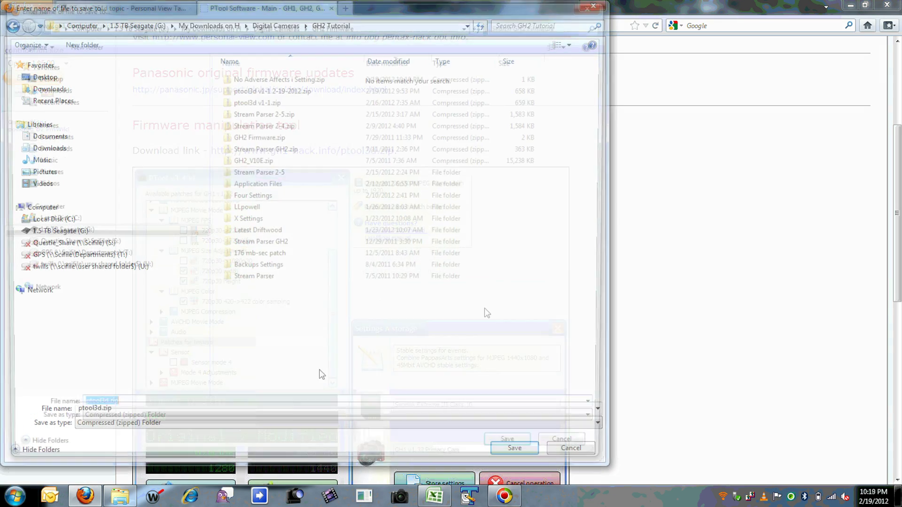
{"action": "left_click", "coordinate": [517, 448]}
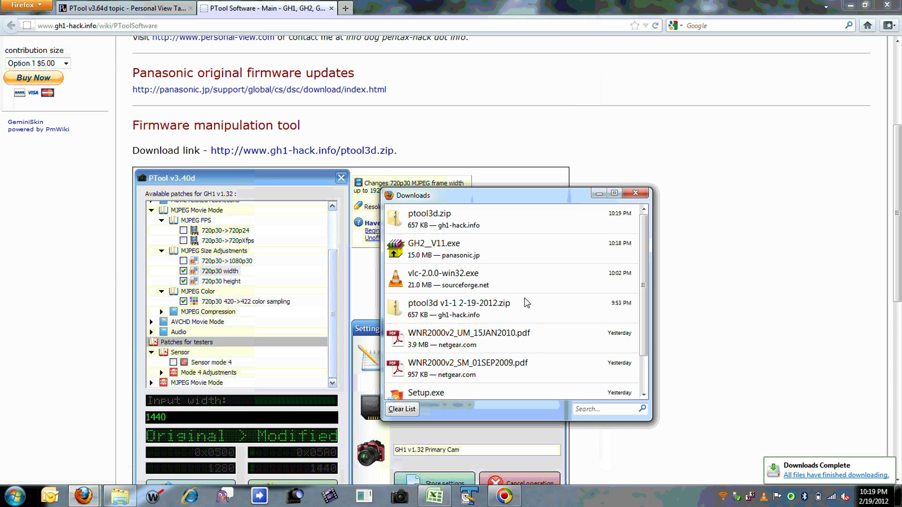
{"action": "left_click", "coordinate": [632, 193]}
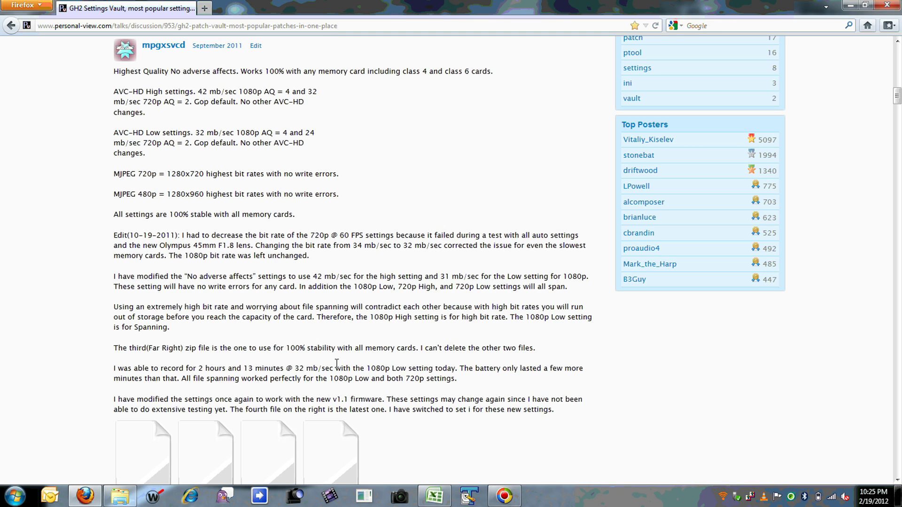
Save the fourth attached settings file to GH2 Tutorial as "No Adverse Affects Setting i.zip" and close the browser
{"action": "right_click", "coordinate": [331, 451]}
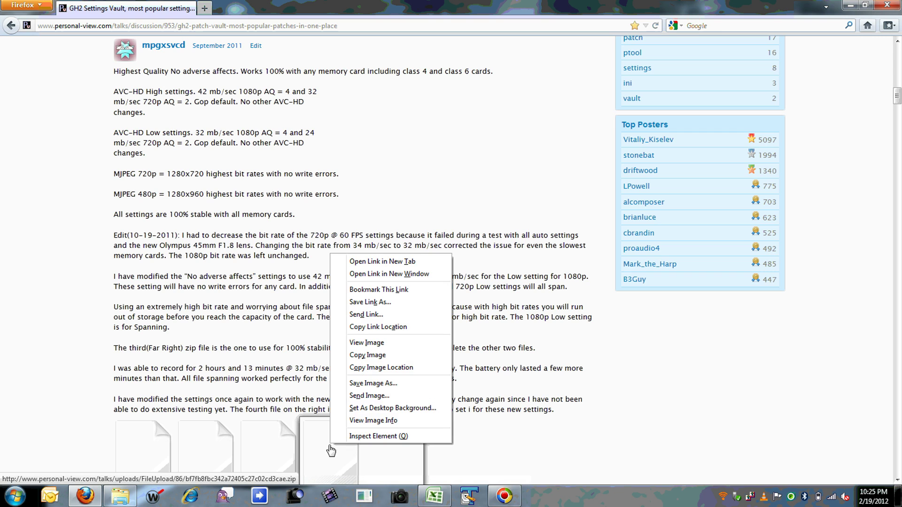
{"action": "left_click", "coordinate": [377, 303]}
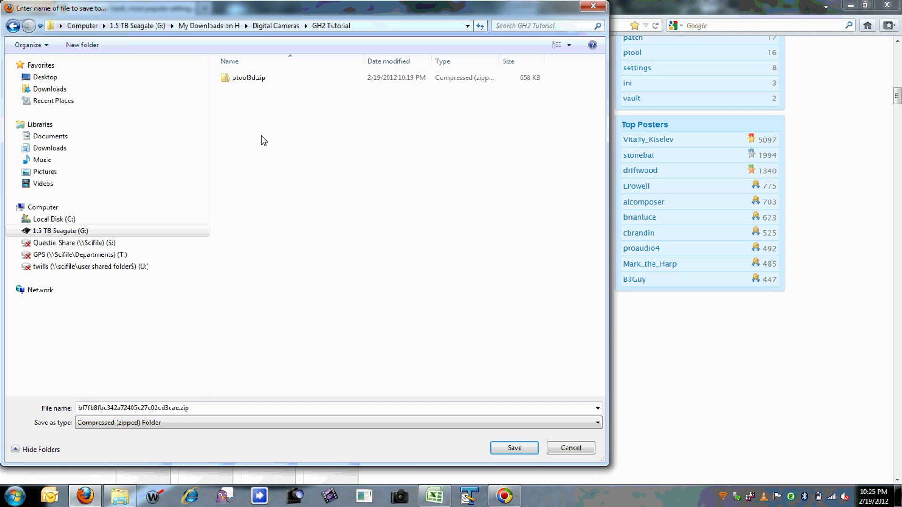
{"action": "left_click", "coordinate": [180, 408]}
{"action": "left_click_drag", "start_coordinate": [179, 407], "coordinate": [72, 407]}
{"action": "type", "text": "N"}
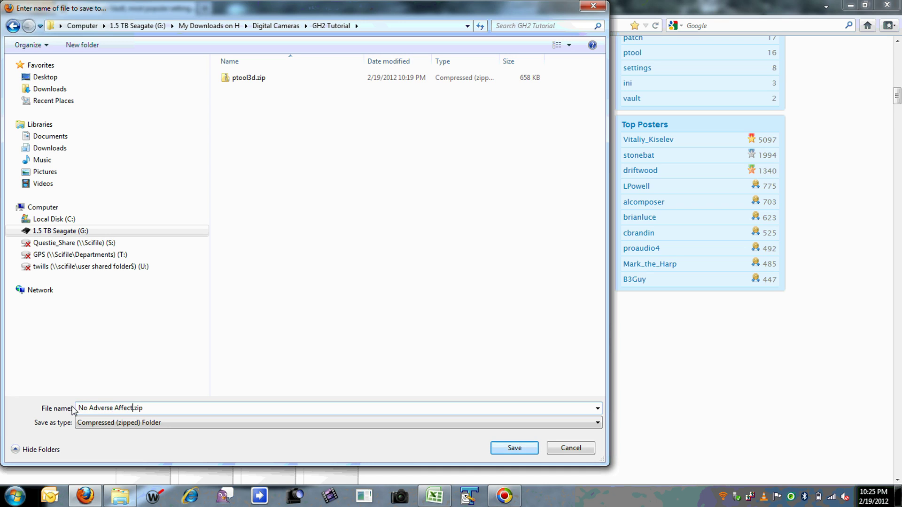
{"action": "type", "text": "o Adverse Affects Setting i"}
{"action": "left_click", "coordinate": [532, 447]}
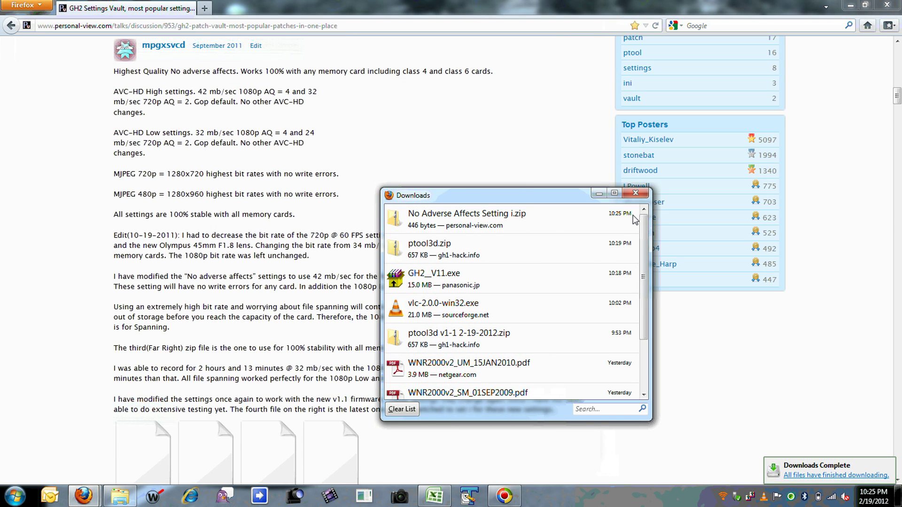
{"action": "left_click", "coordinate": [635, 194]}
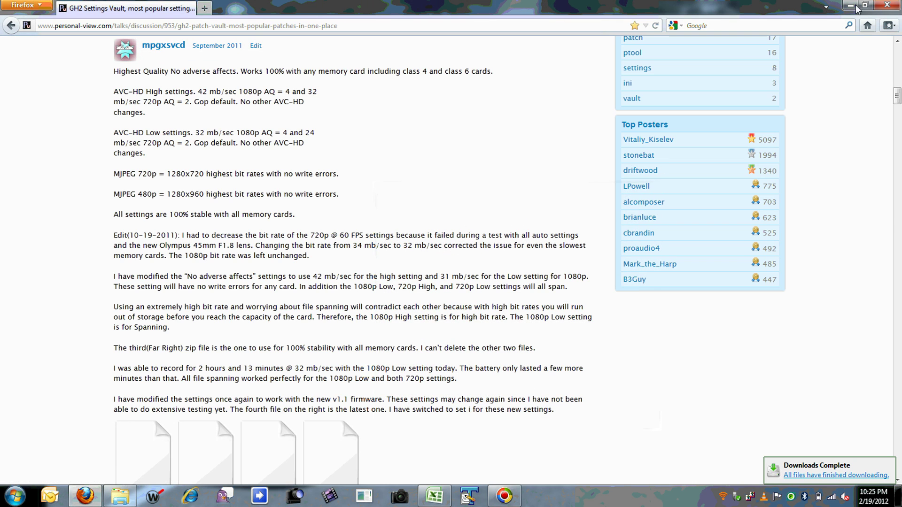
{"action": "left_click", "coordinate": [889, 6]}
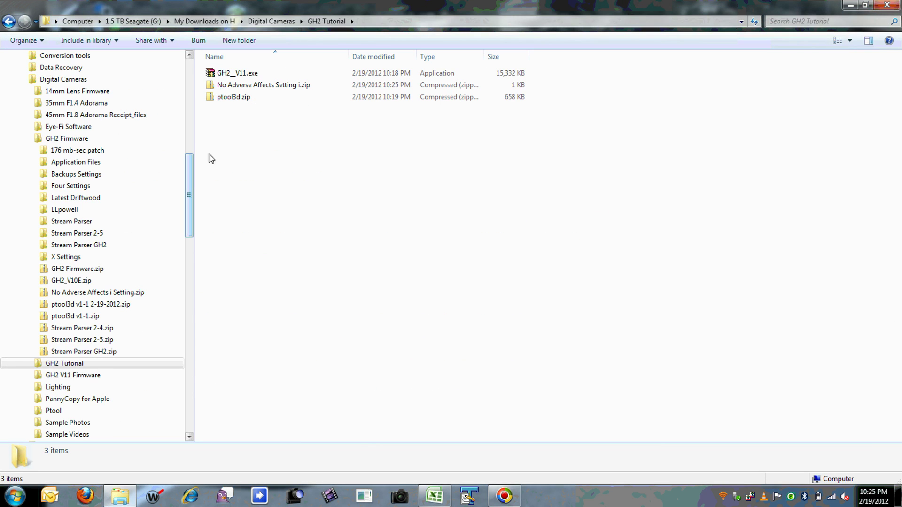
Extract GH2__V11.exe with 7-Zip directly into the GH2 Tutorial folder
{"action": "right_click", "coordinate": [244, 72]}
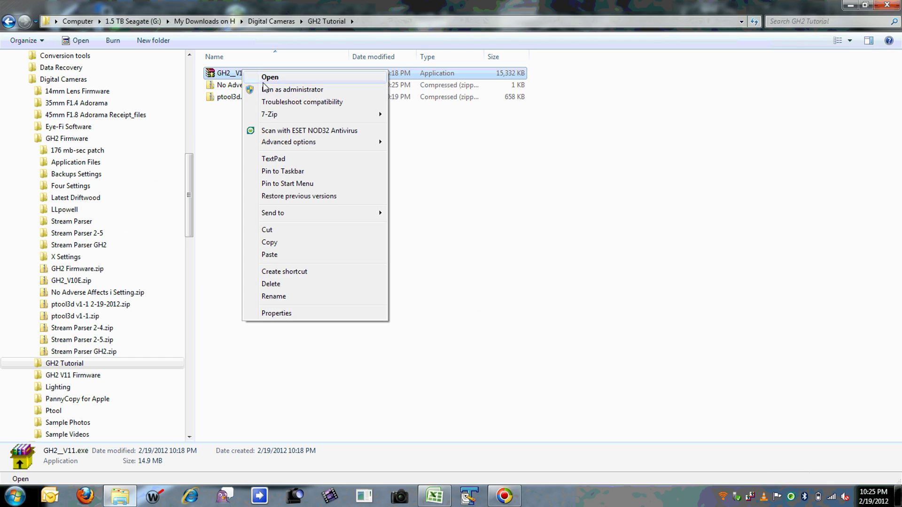
{"action": "mouse_move", "coordinate": [293, 115]}
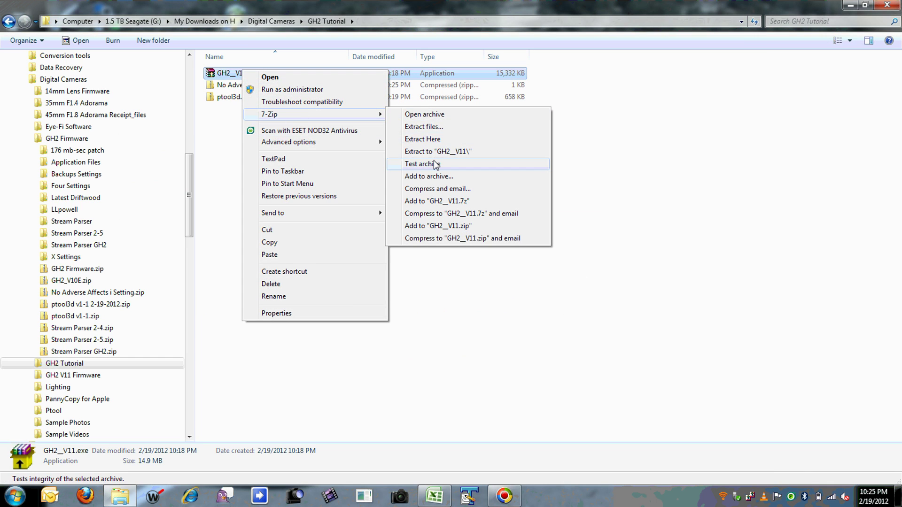
{"action": "left_click", "coordinate": [437, 139]}
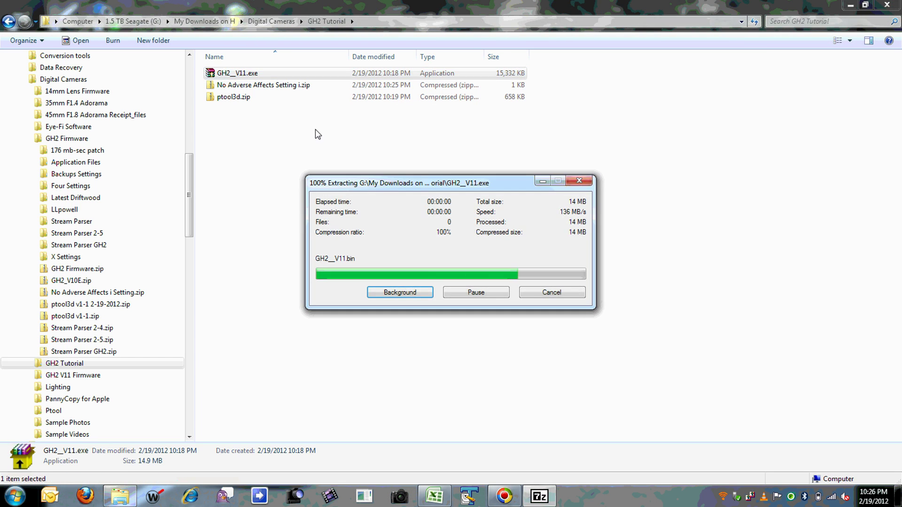
Extract "No Adverse Affects Setting i.zip" with 7-Zip into the current folder
{"action": "left_click", "coordinate": [239, 96]}
{"action": "right_click", "coordinate": [239, 96]}
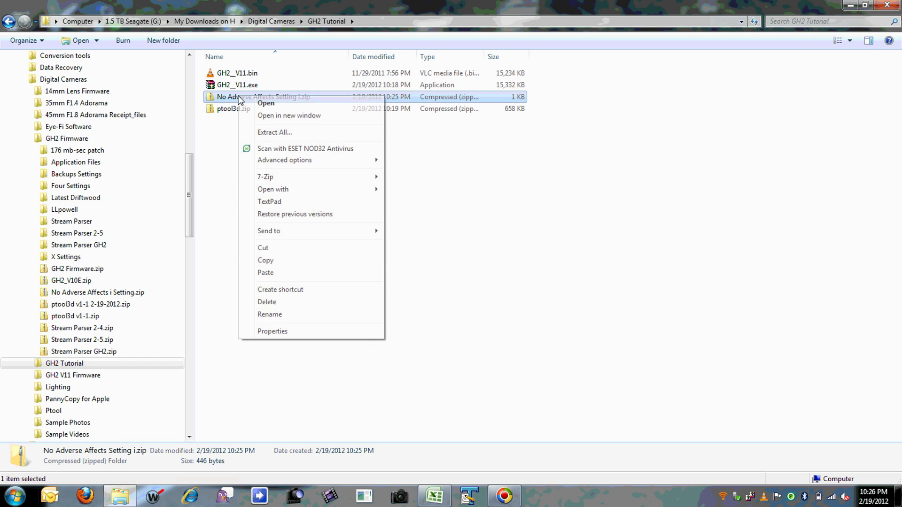
{"action": "mouse_move", "coordinate": [286, 177]}
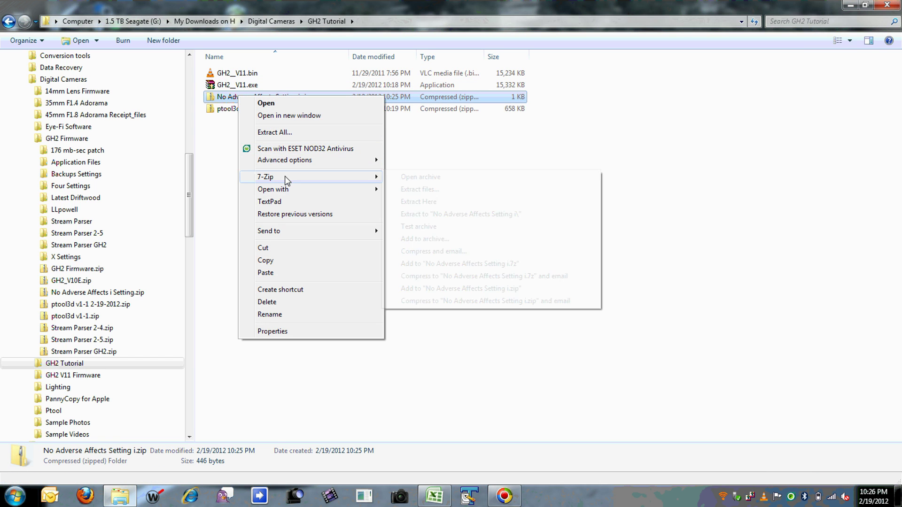
{"action": "left_click", "coordinate": [435, 202]}
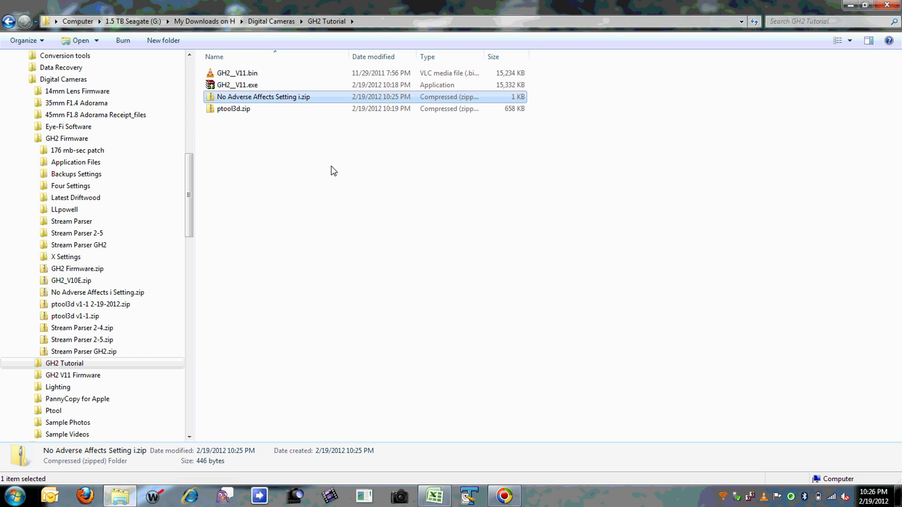
Extract ptool3d.zip with 7-Zip into the current folder
{"action": "left_click", "coordinate": [236, 108]}
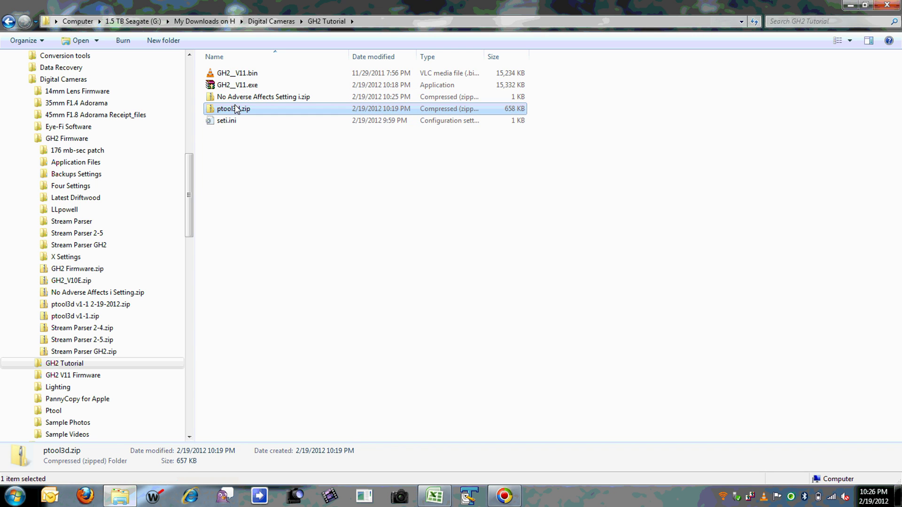
{"action": "right_click", "coordinate": [237, 108]}
{"action": "mouse_move", "coordinate": [317, 187]}
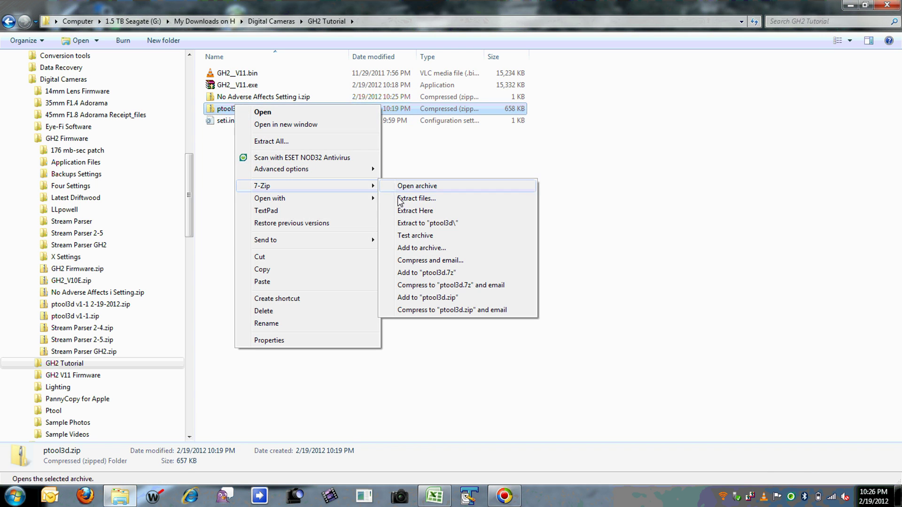
{"action": "left_click", "coordinate": [423, 211]}
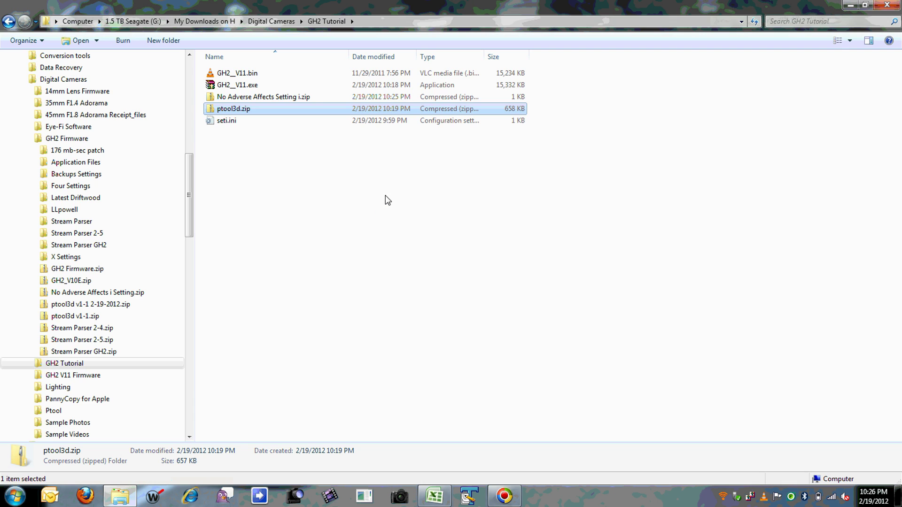
Launch ptool3.exe from the GH2 Tutorial folder and load the firmware image GH2__V11.bin into PTool
{"action": "left_click", "coordinate": [277, 199]}
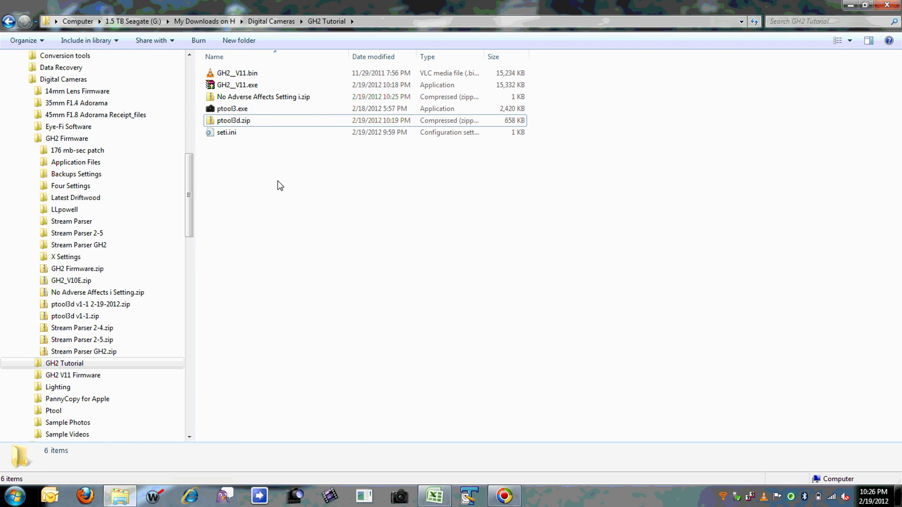
{"action": "double_click", "coordinate": [228, 110]}
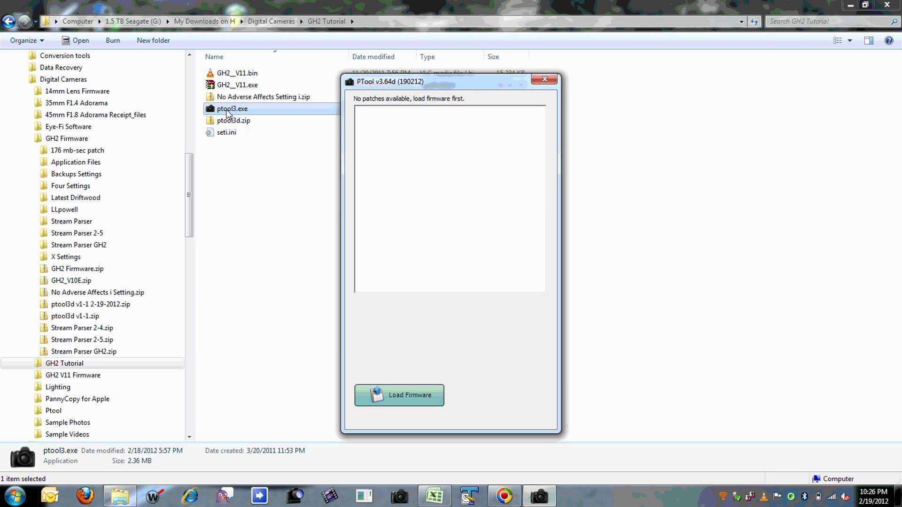
{"action": "left_click", "coordinate": [407, 392]}
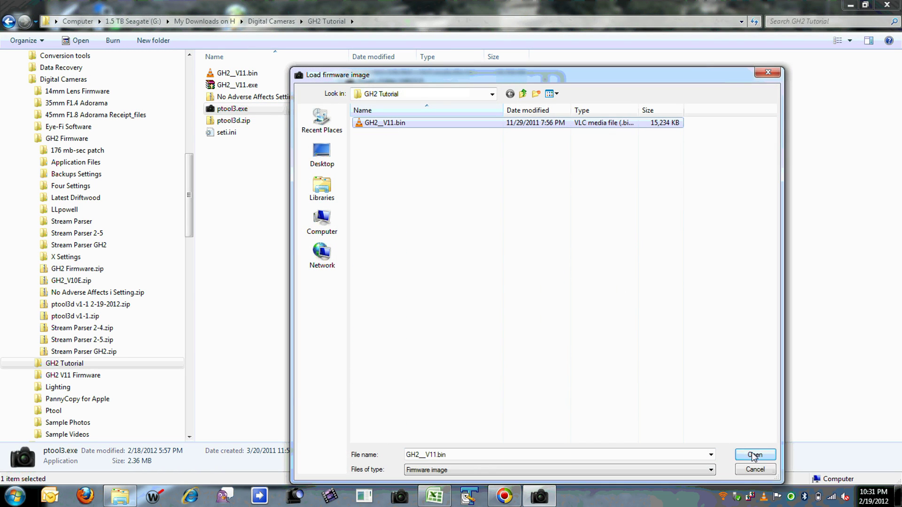
{"action": "left_click", "coordinate": [754, 455]}
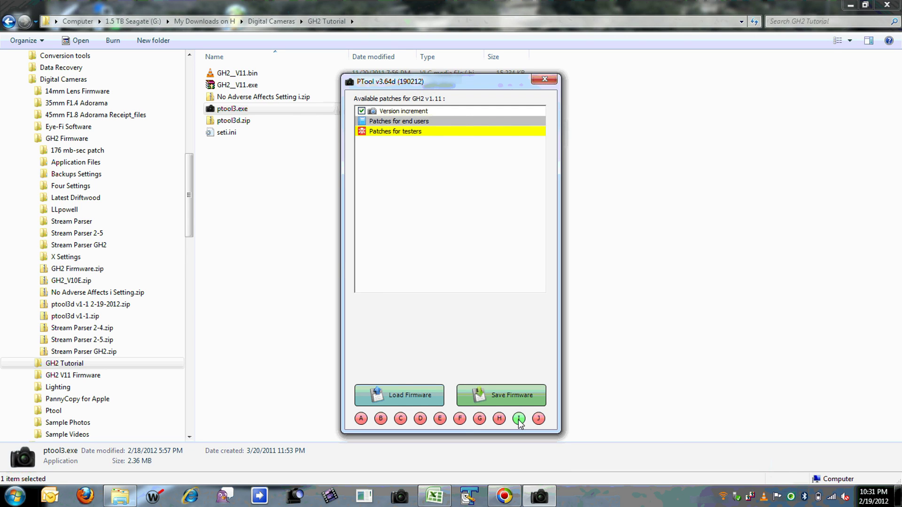
Apply settings preset I and save the patched firmware as GH2__V12.bin in the GH2 Tutorial folder
{"action": "left_click", "coordinate": [519, 419]}
{"action": "left_click", "coordinate": [505, 395]}
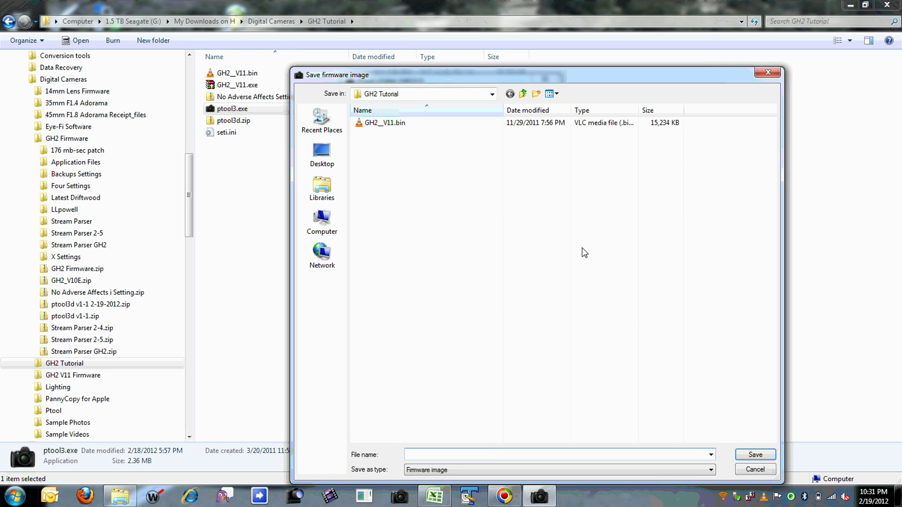
{"action": "left_click", "coordinate": [387, 123]}
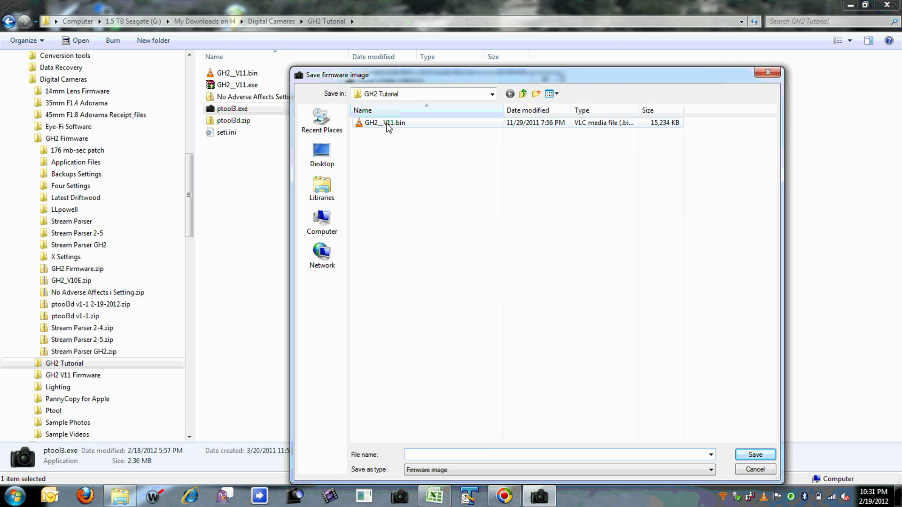
{"action": "double_click", "coordinate": [437, 455]}
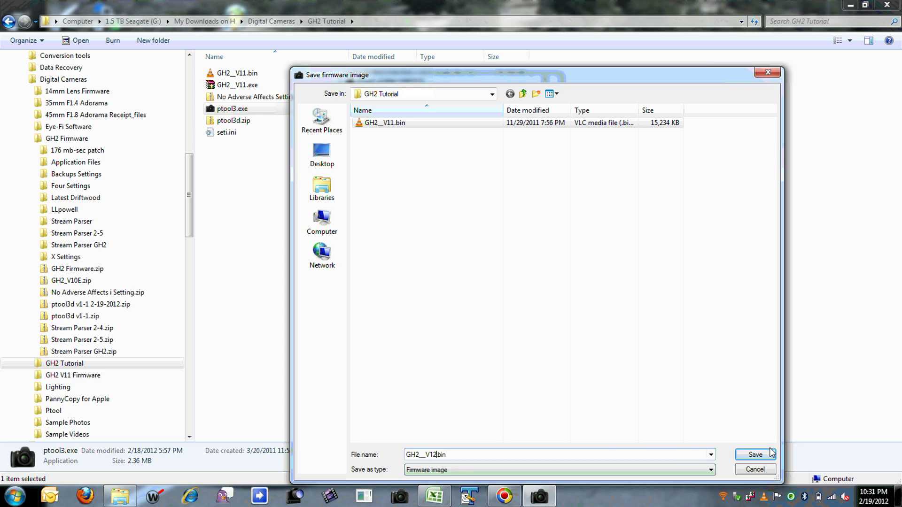
{"action": "left_click", "coordinate": [755, 455]}
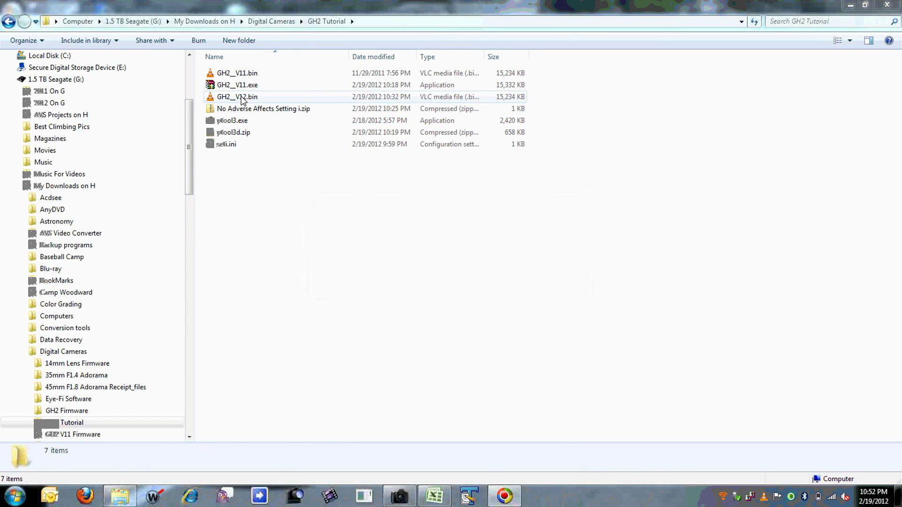
Copy GH2__V12.bin from the GH2 Tutorial folder to the root of the SD card (E:) and return to drive G:
{"action": "left_click_drag", "start_coordinate": [241, 100], "coordinate": [241, 99]}
{"action": "right_click", "coordinate": [241, 99]}
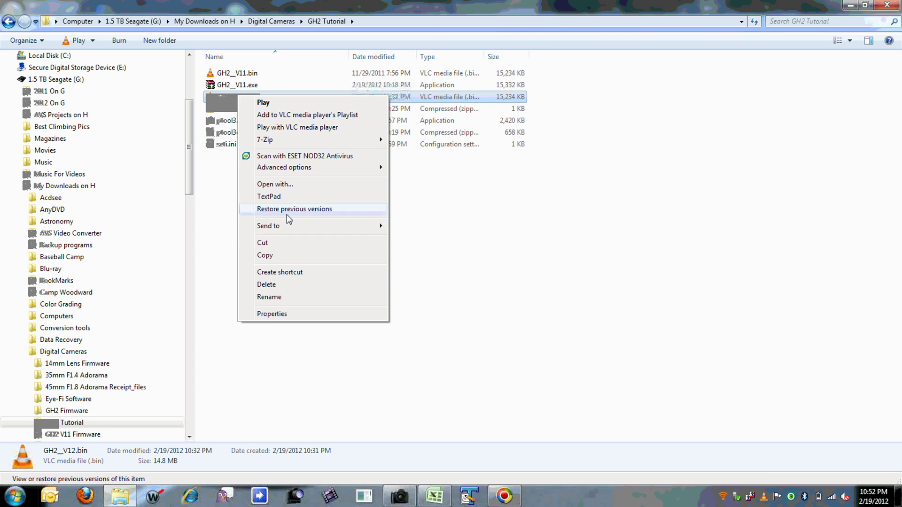
{"action": "left_click", "coordinate": [287, 256]}
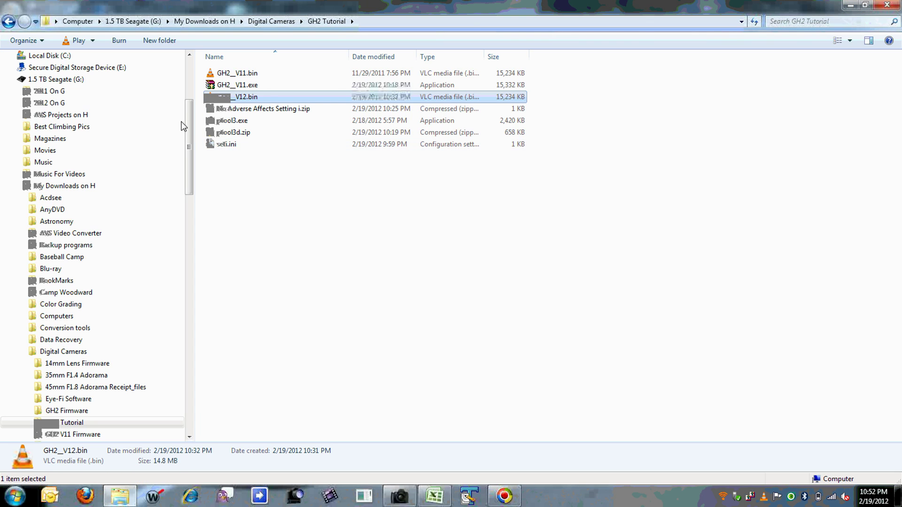
{"action": "left_click", "coordinate": [57, 69]}
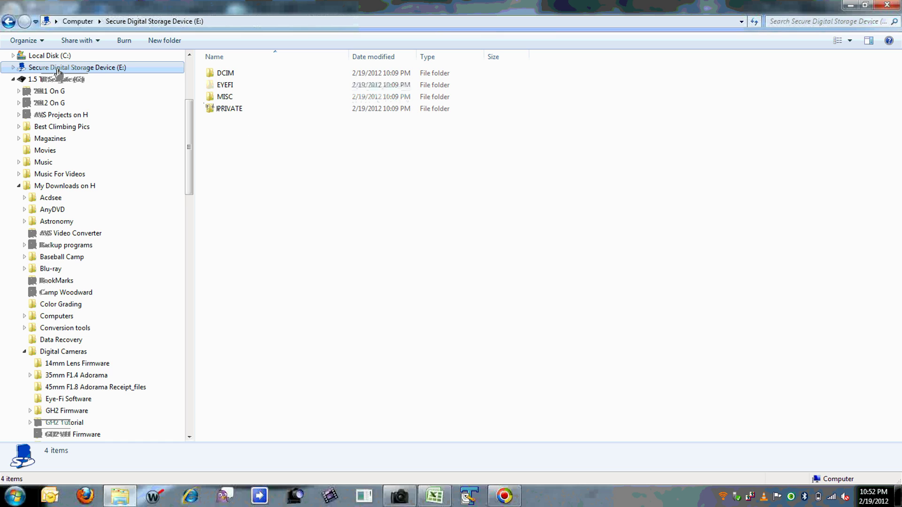
{"action": "right_click", "coordinate": [297, 212]}
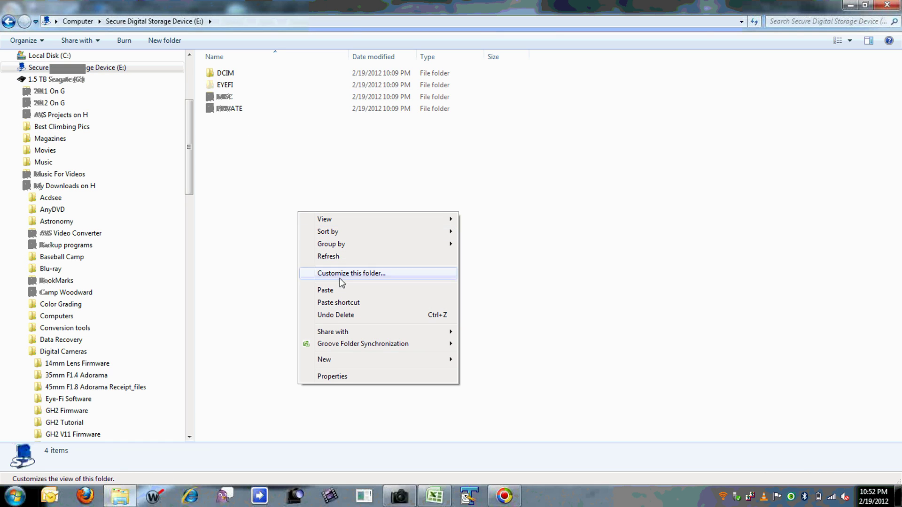
{"action": "left_click", "coordinate": [343, 291]}
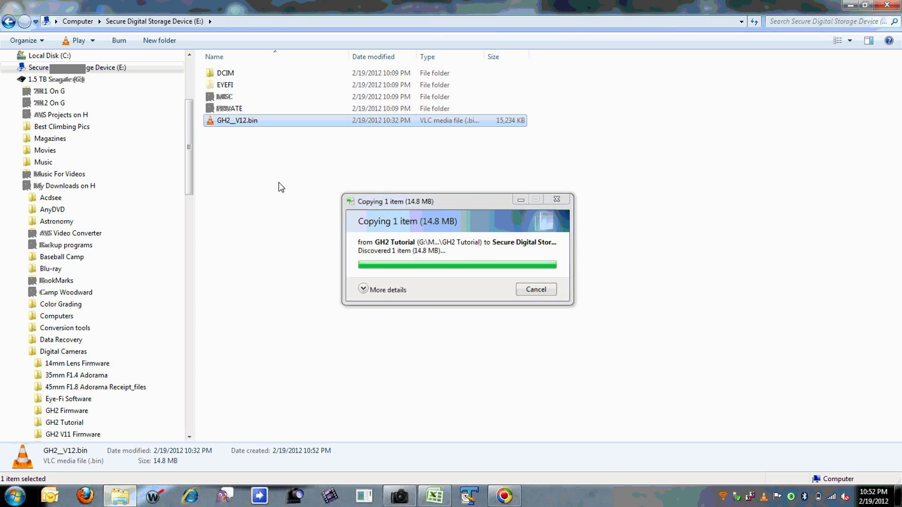
{"action": "left_click", "coordinate": [57, 80]}
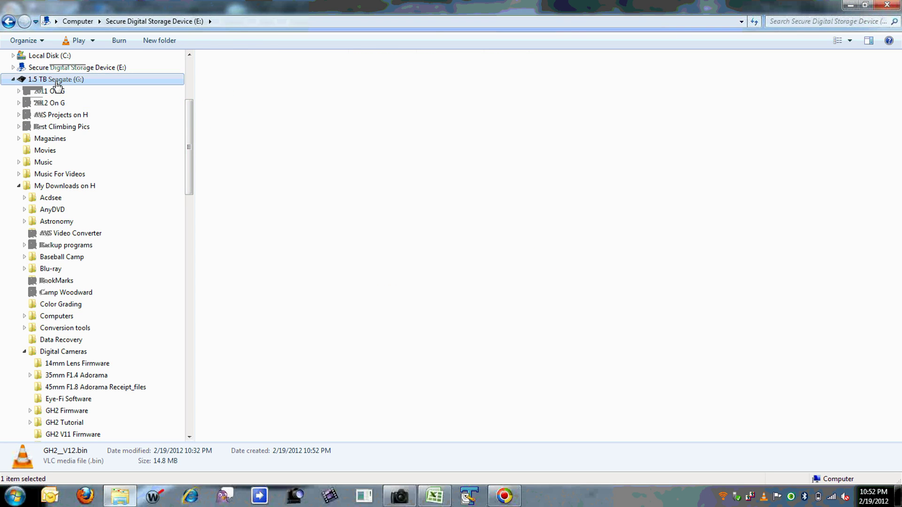